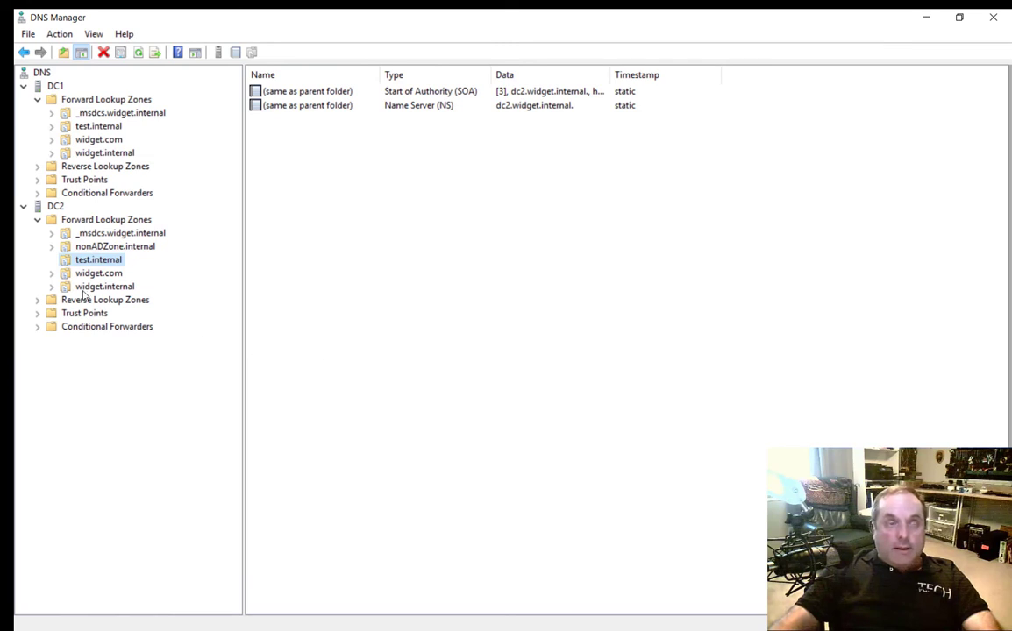
Step: Select DC2's nonADZone.internal zone to list its SOA, NS and two 192.168.15.20 host records
click(99, 246)
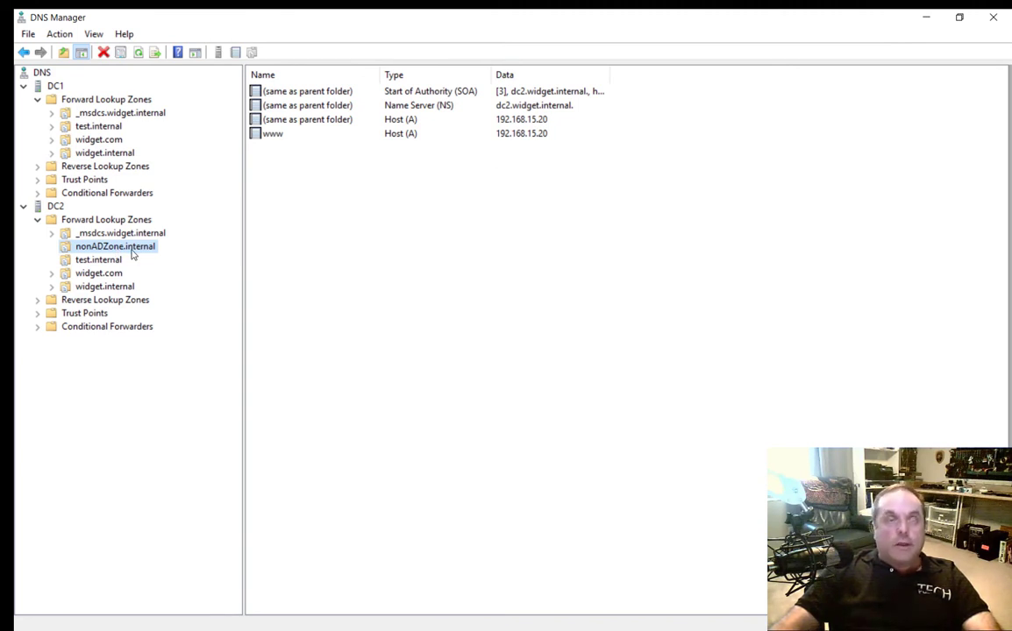
click(55, 85)
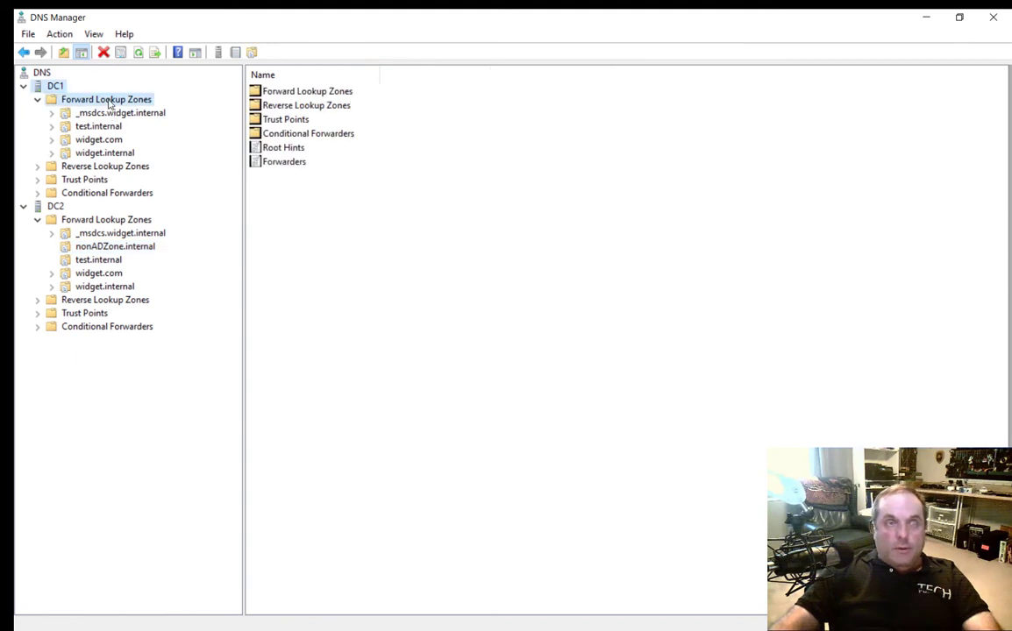
click(107, 99)
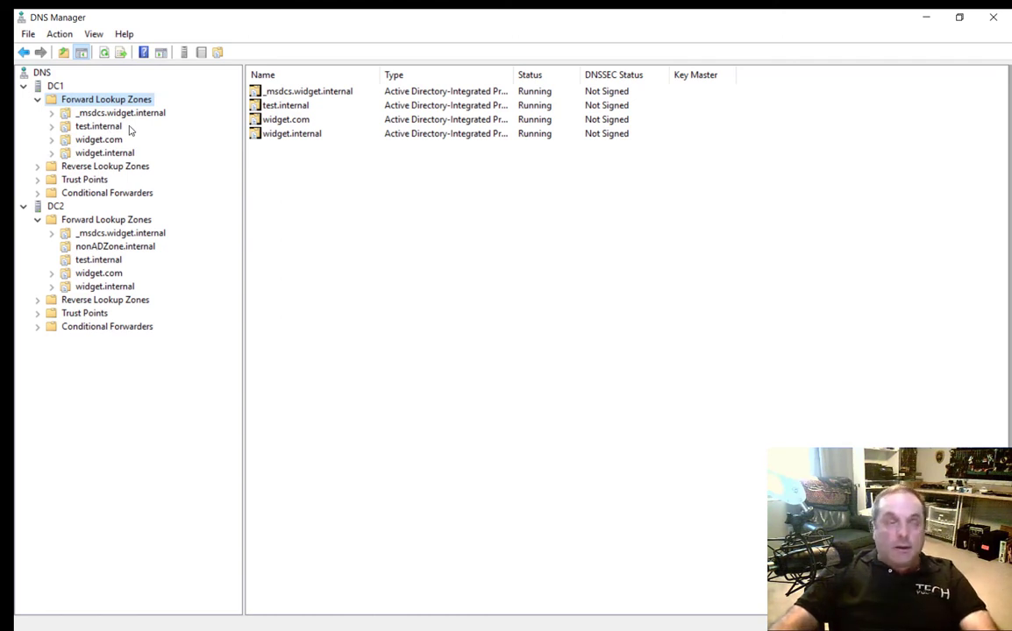
click(124, 250)
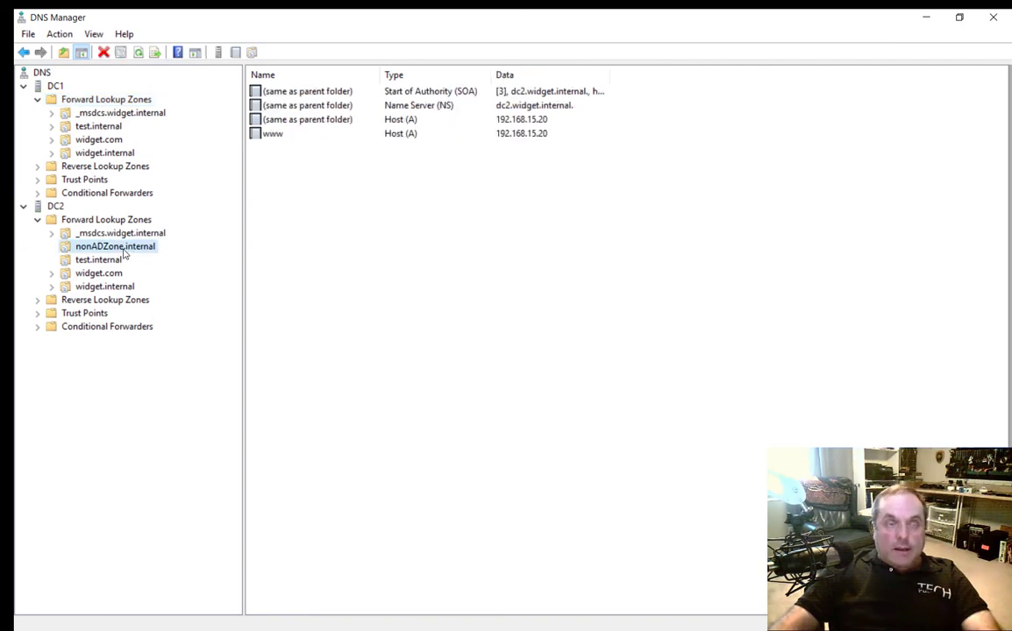
Step: In nonADZone.internal's properties, allow zone transfers to any server, then view its name server list
right_click(131, 251)
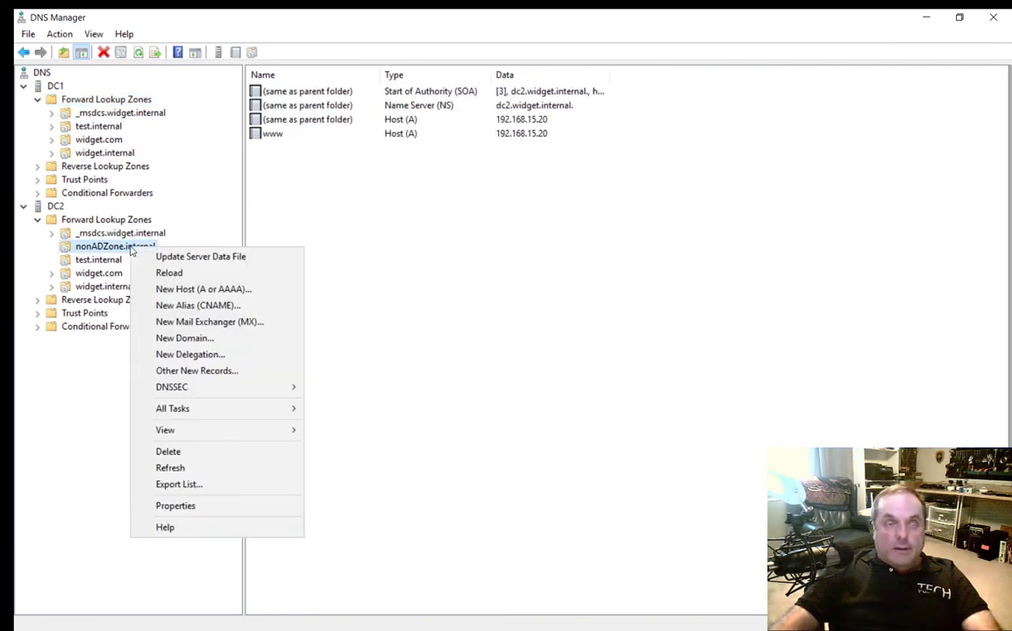
click(163, 507)
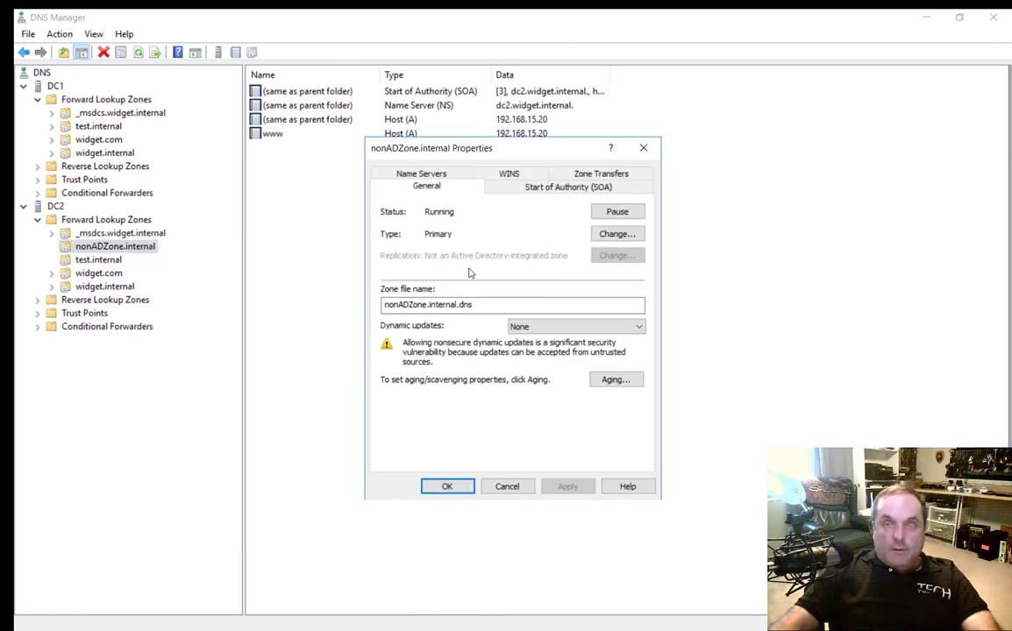
click(587, 174)
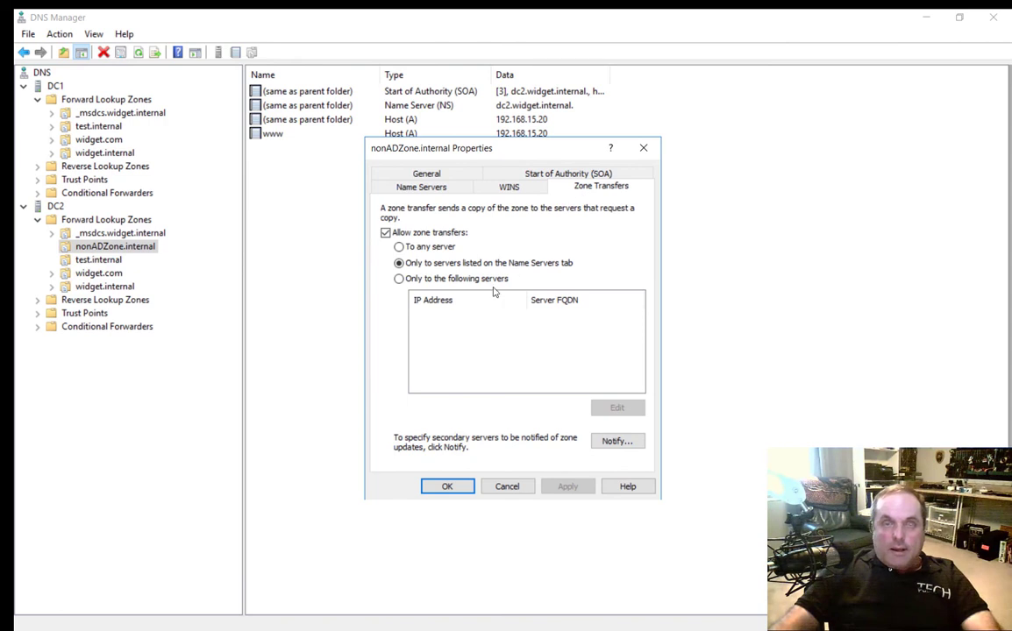
click(431, 249)
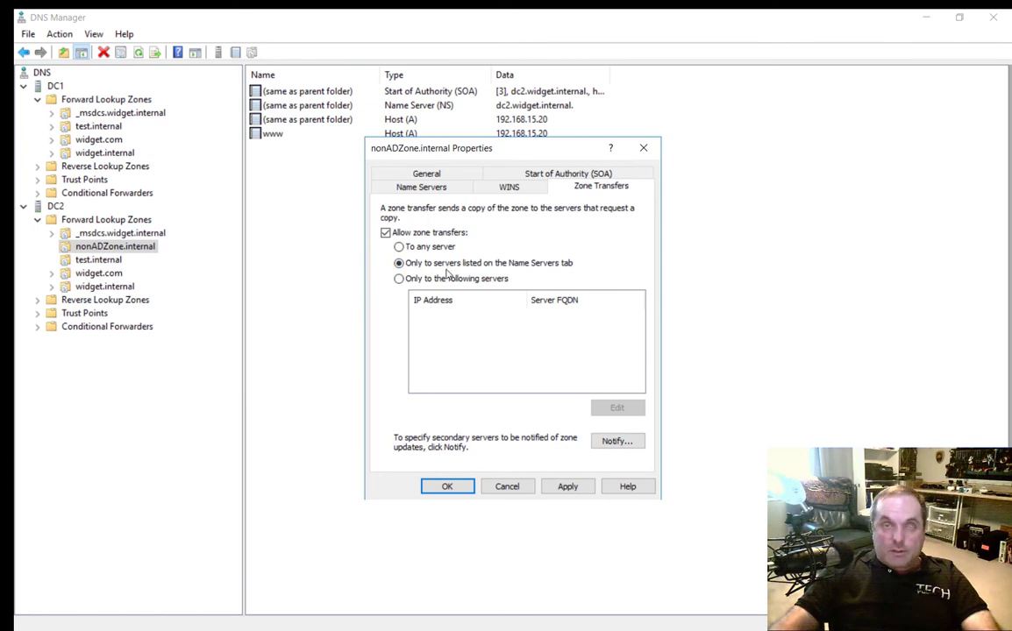
click(422, 187)
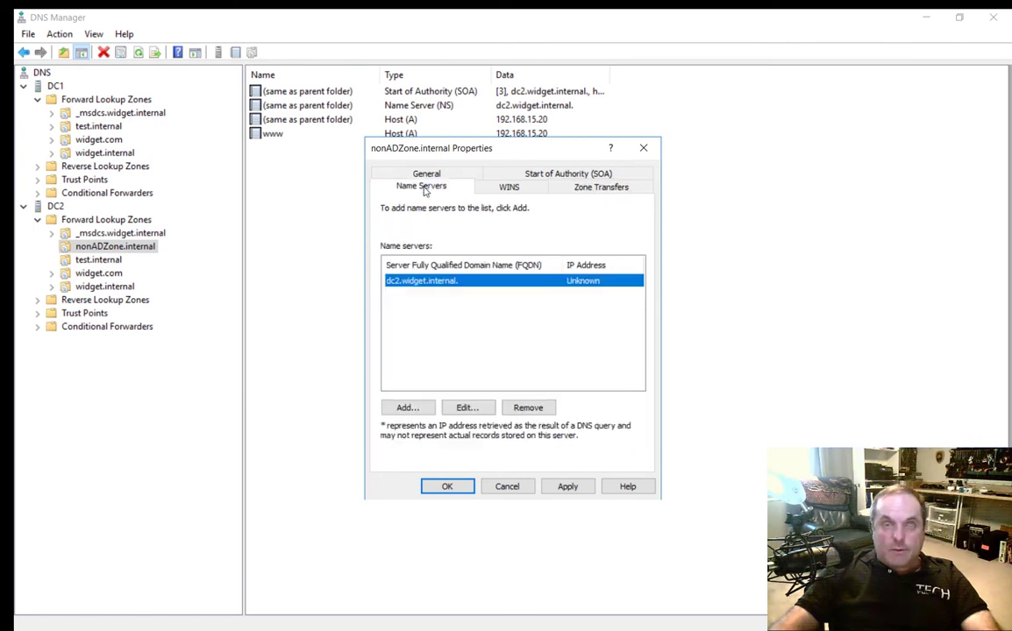
Step: Add dc1, resolved to 192.168.15.238, as a second name server for nonADZone.internal and apply
click(405, 405)
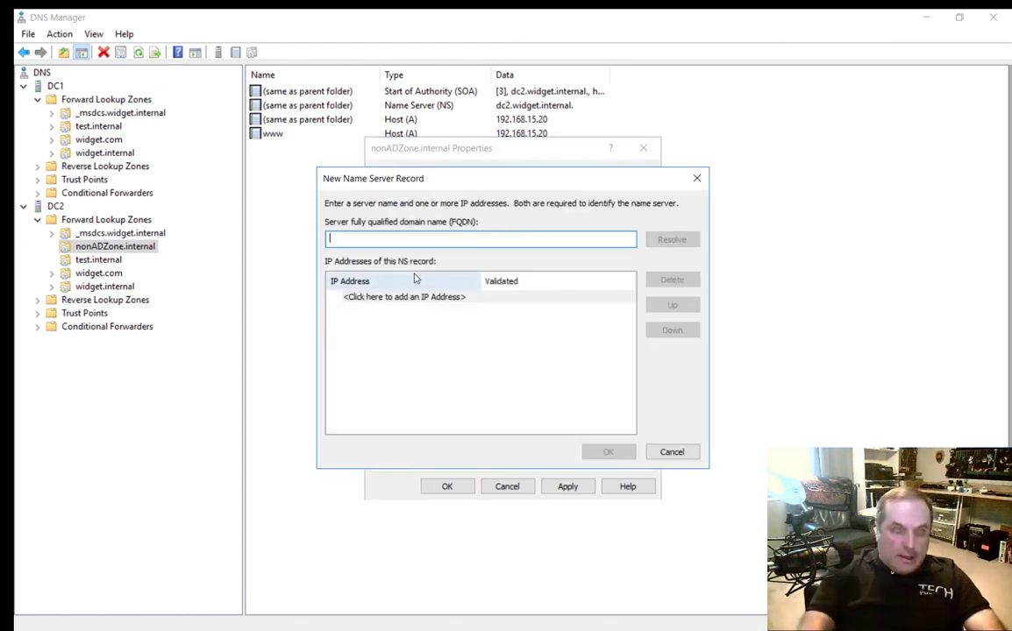
text(dc1)
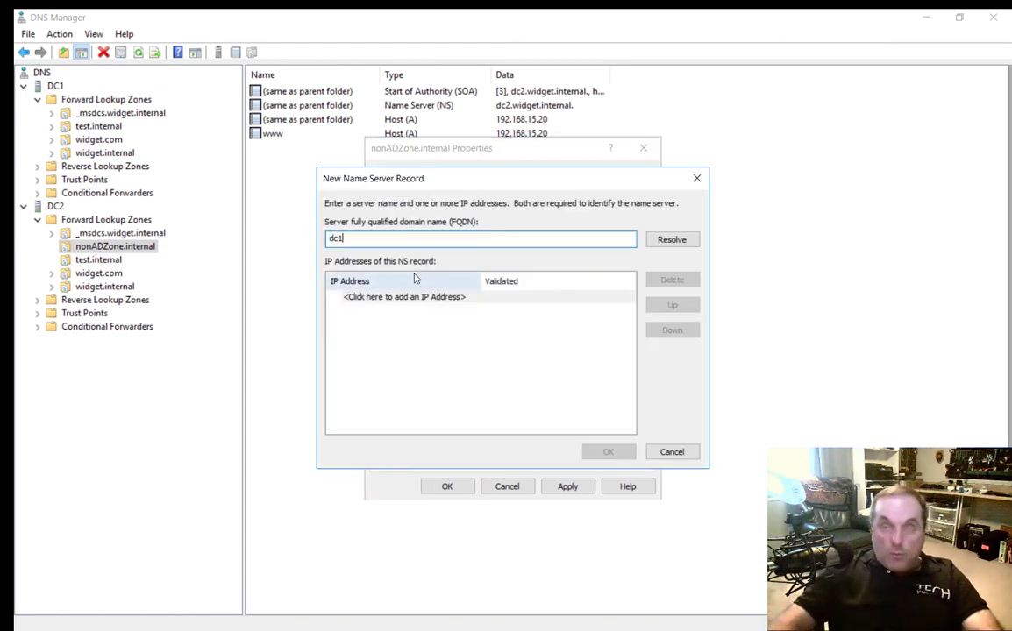
click(662, 244)
click(606, 451)
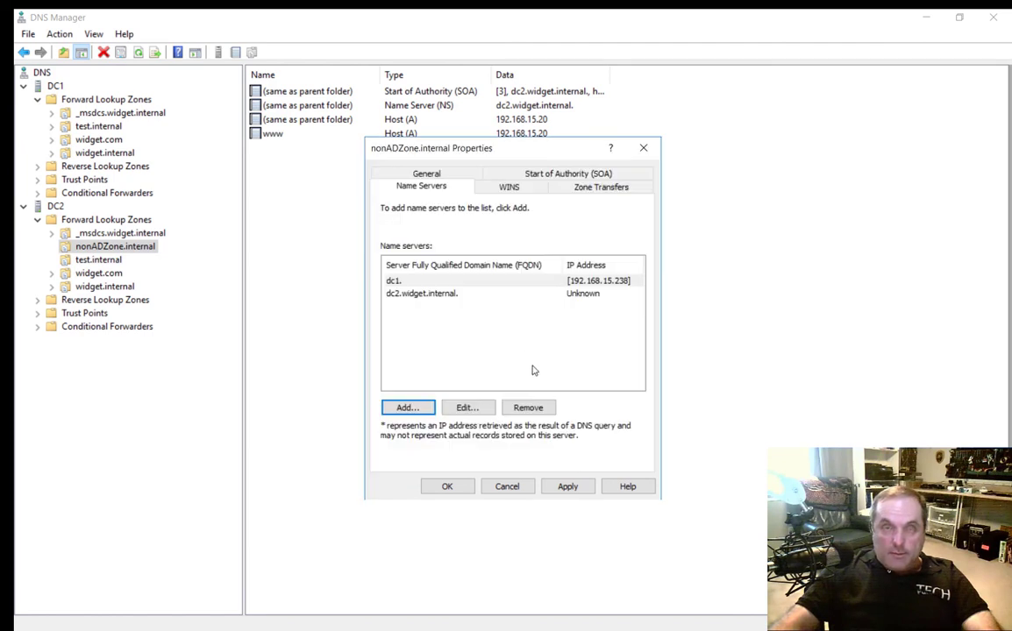
click(570, 487)
click(426, 294)
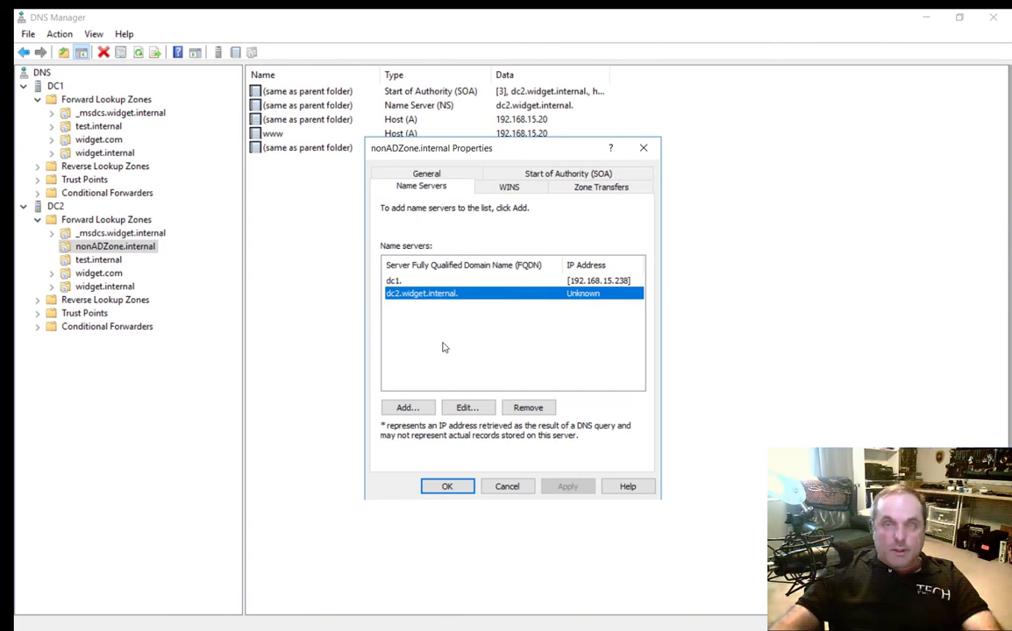
Step: Limit nonADZone.internal zone transfers to only server 192.168.15.238 and apply the setting
click(581, 192)
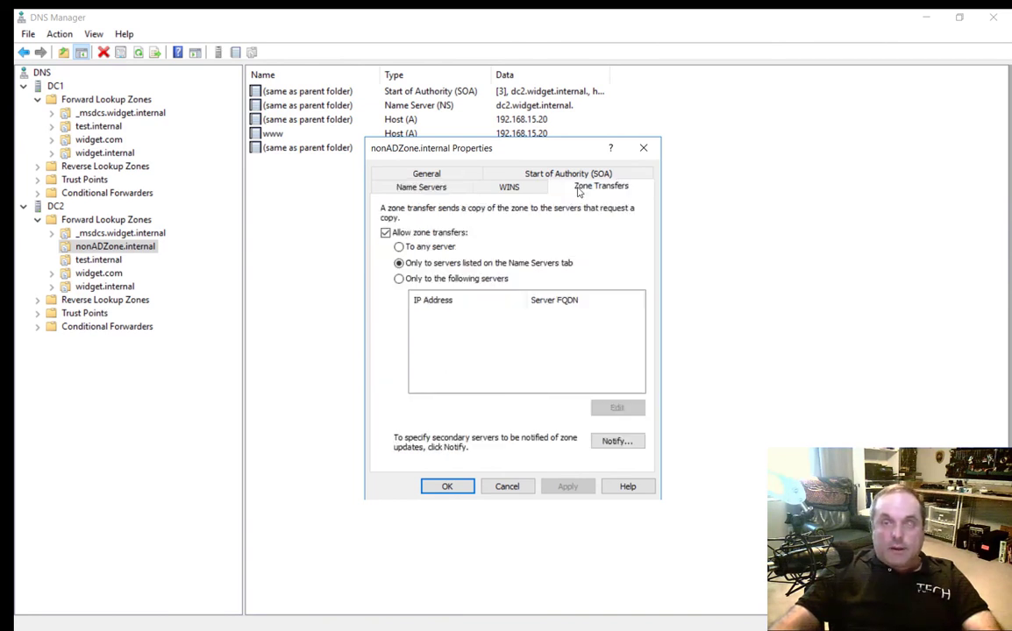
click(399, 278)
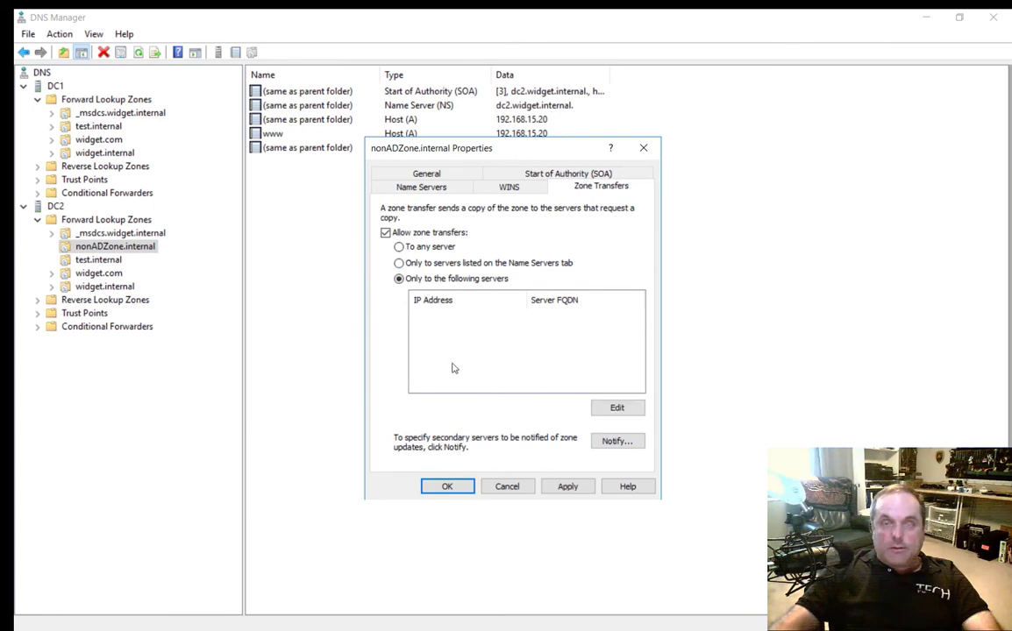
click(616, 408)
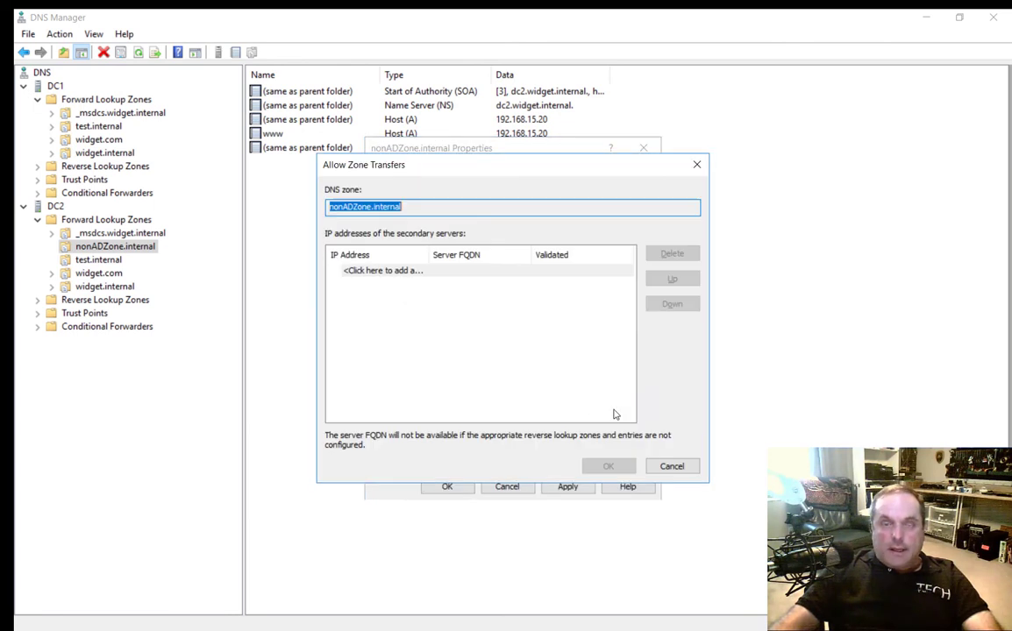
click(391, 272)
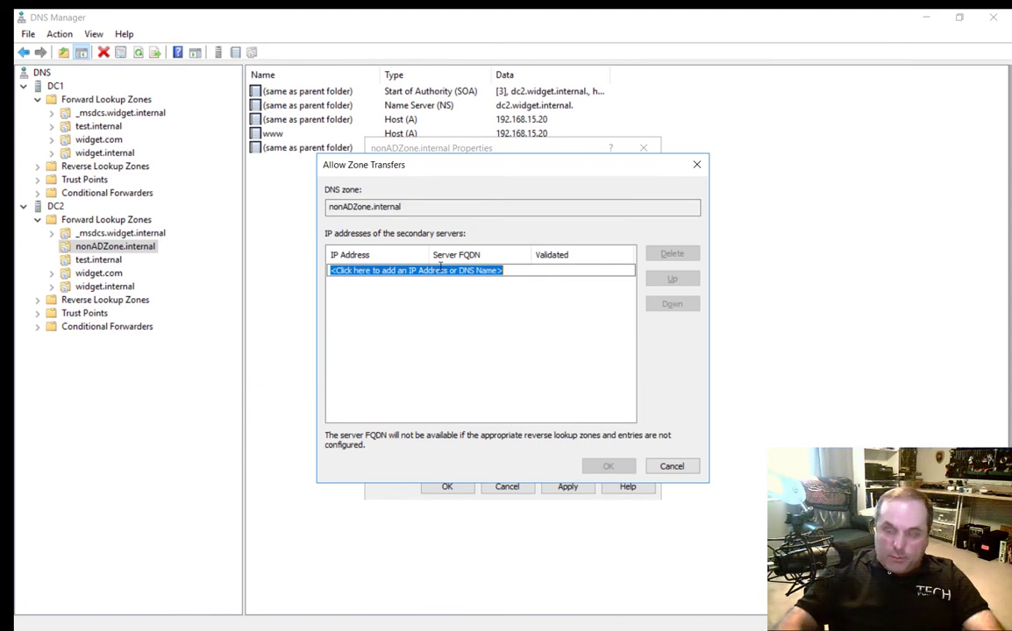
text(192.168)
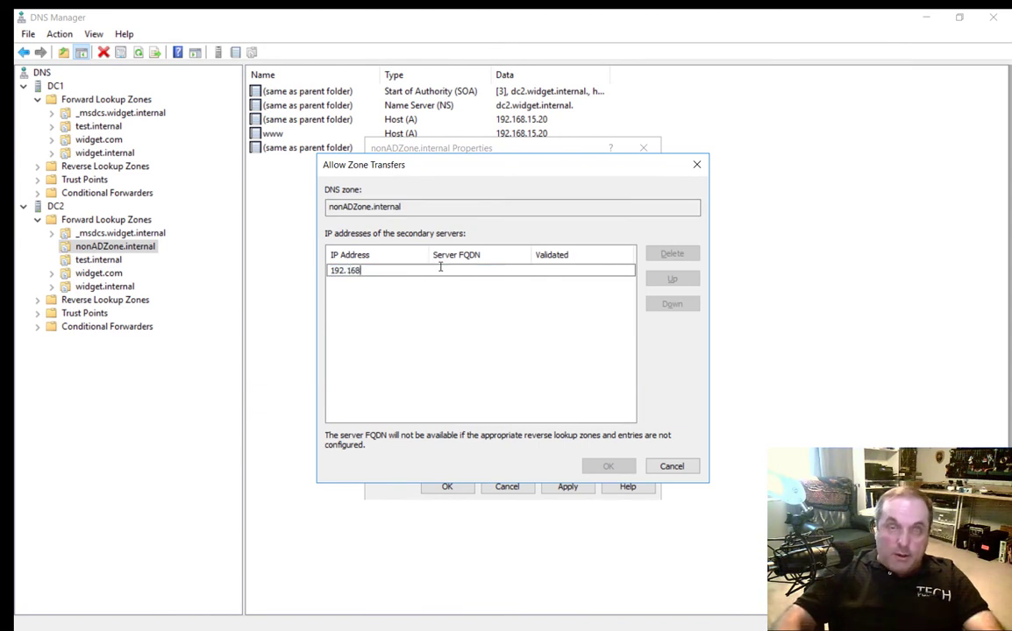
text(.15.238)
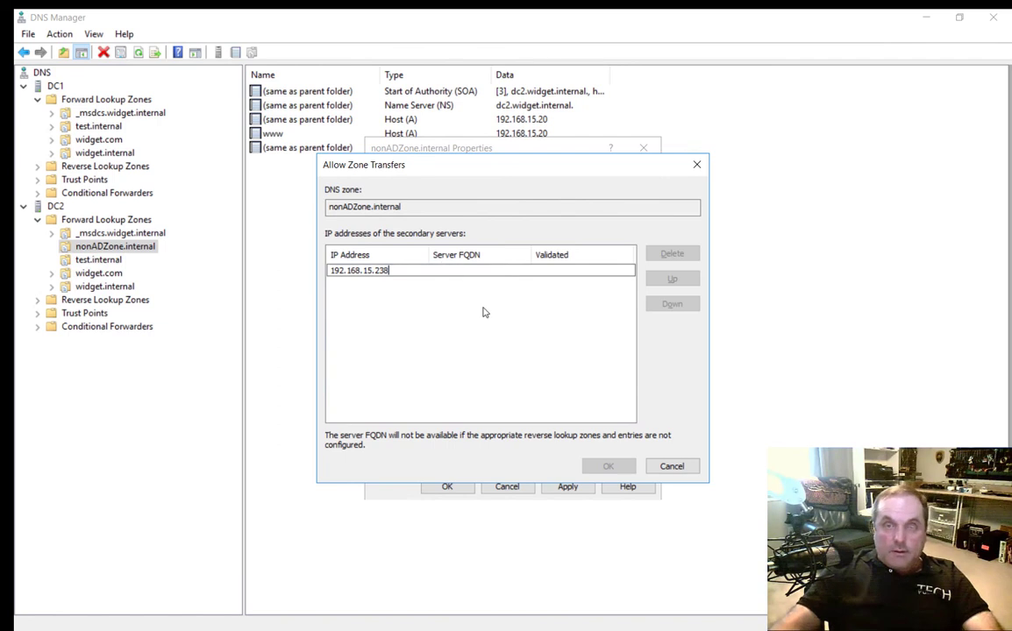
key(Return)
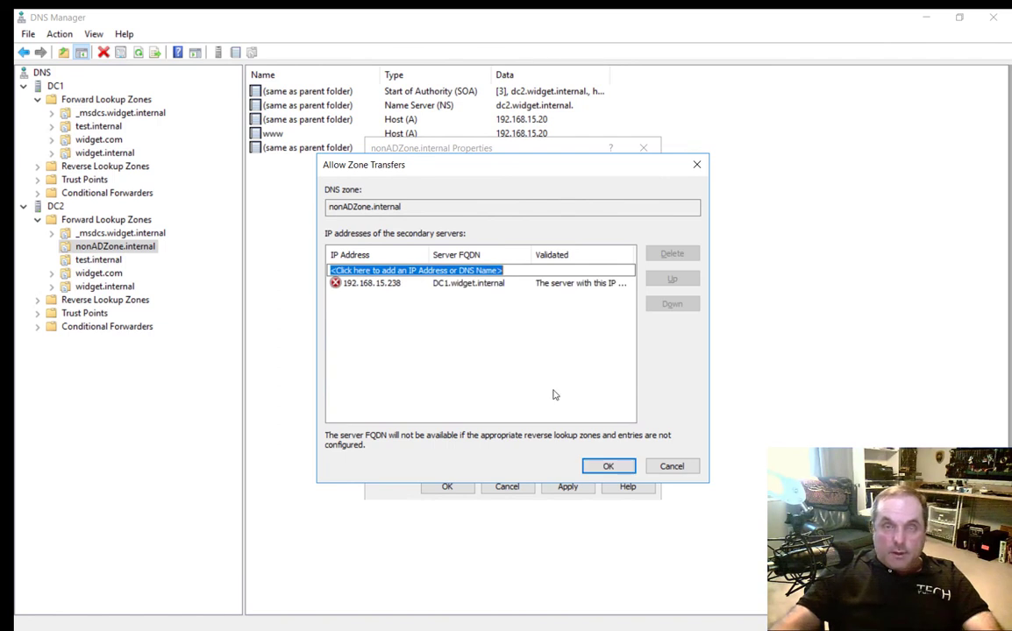
click(441, 289)
click(488, 349)
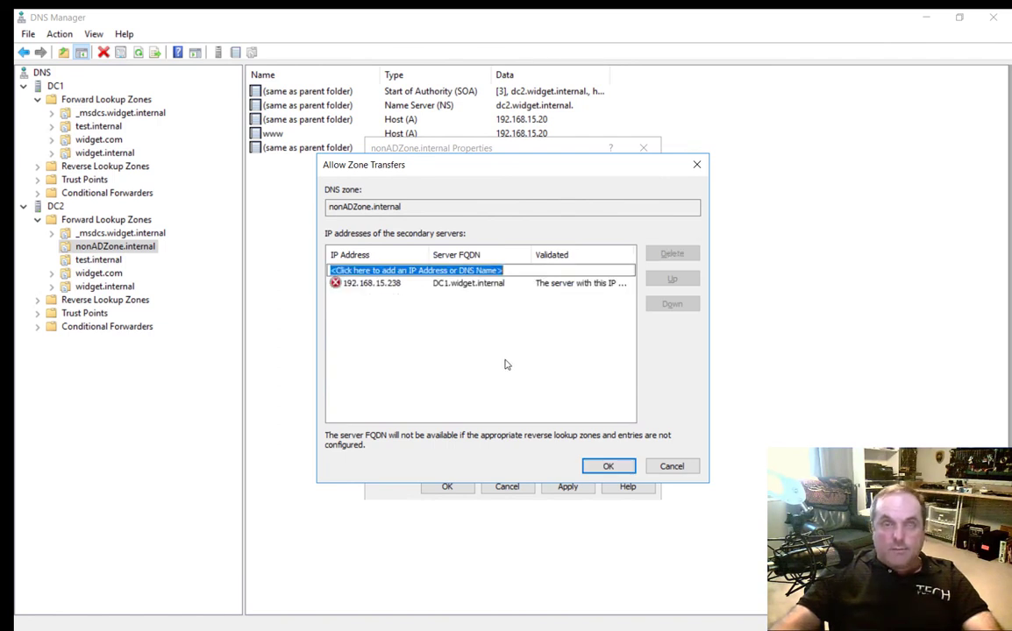
click(605, 466)
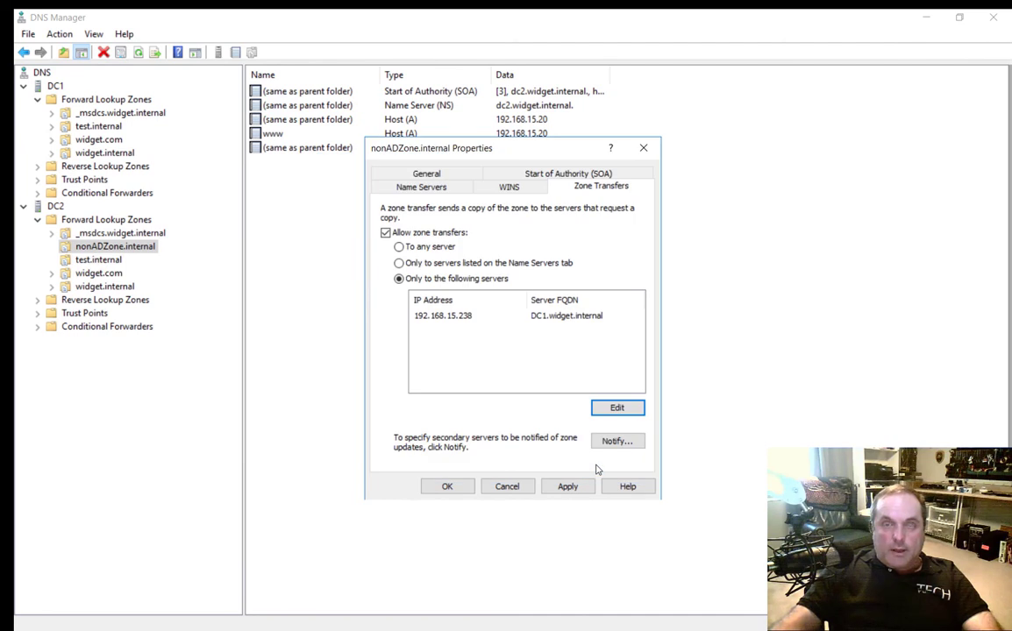
click(570, 487)
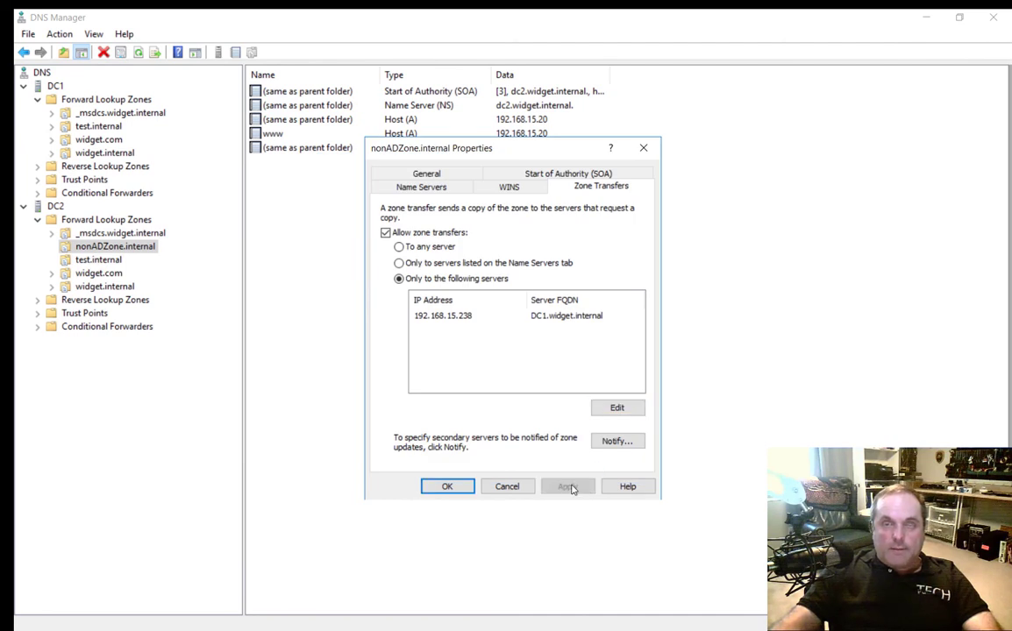
Step: Close the zone properties and start a Secondary zone on DC1, entering the name nonadzone.internal
click(447, 487)
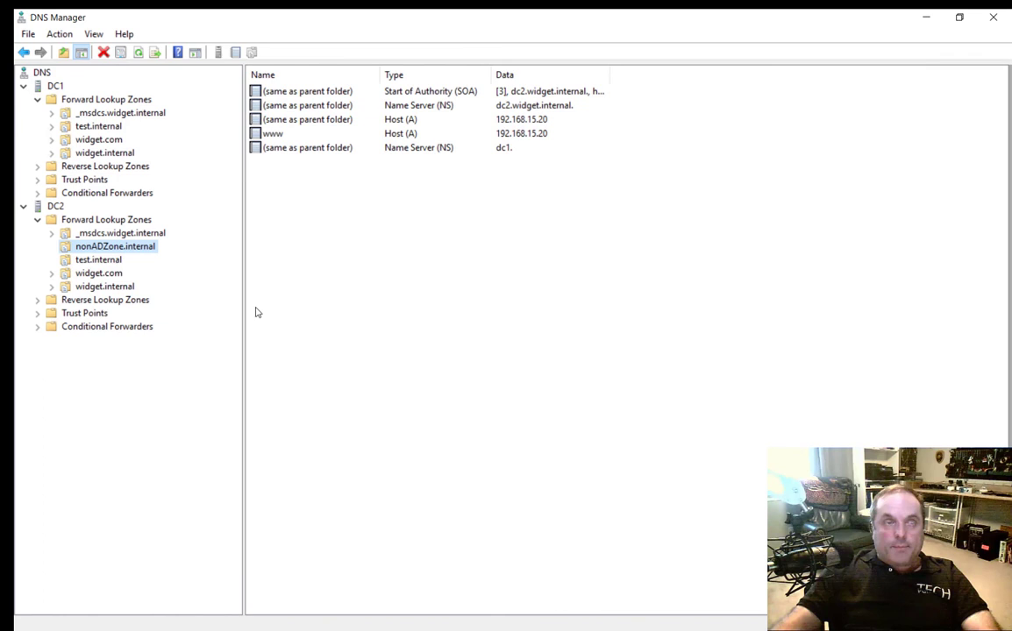
click(78, 100)
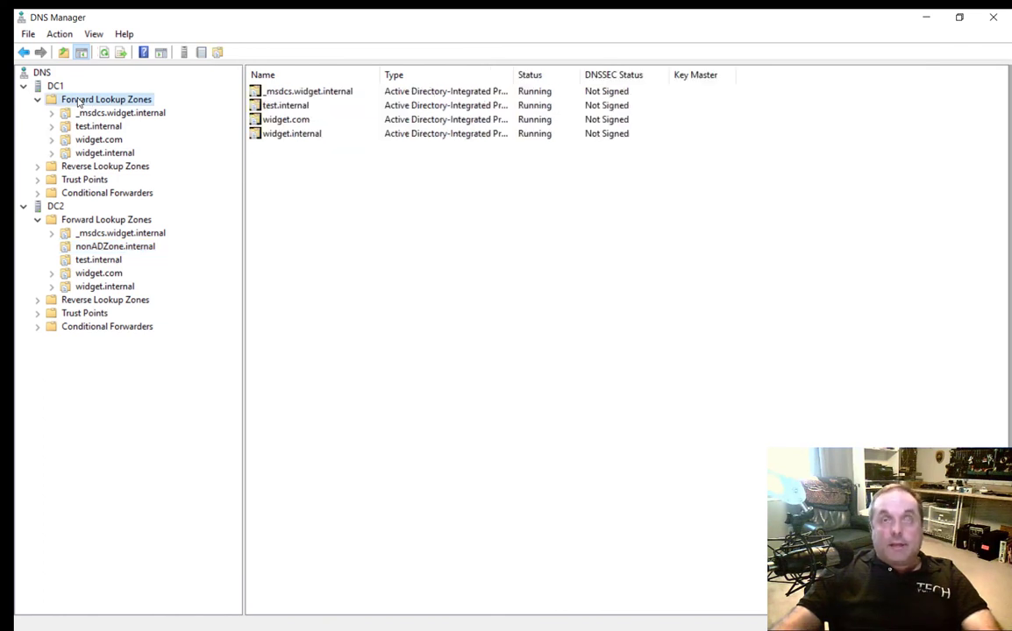
right_click(78, 100)
click(114, 106)
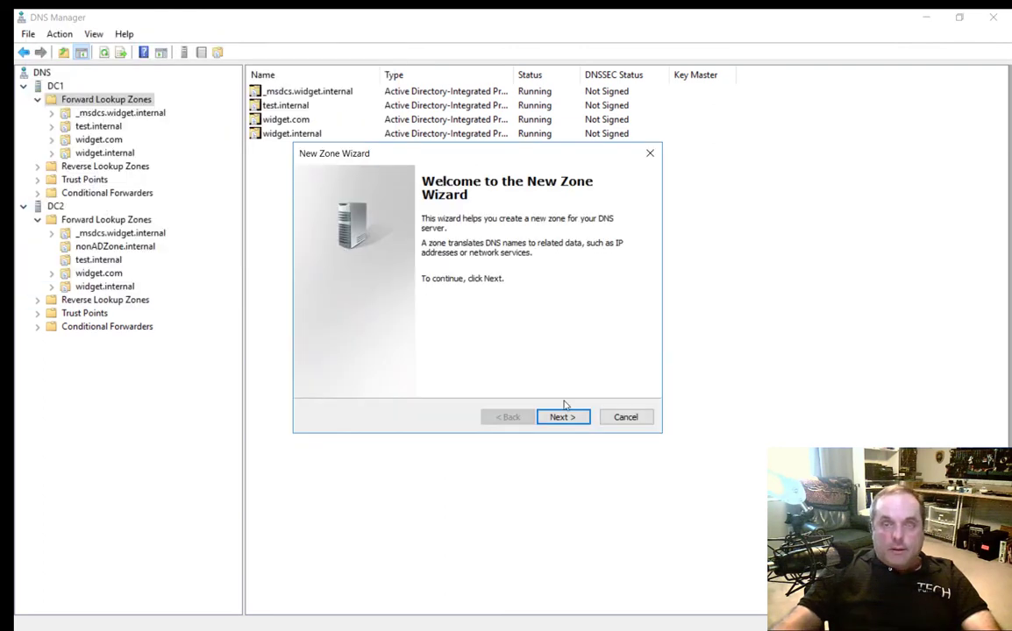
click(566, 418)
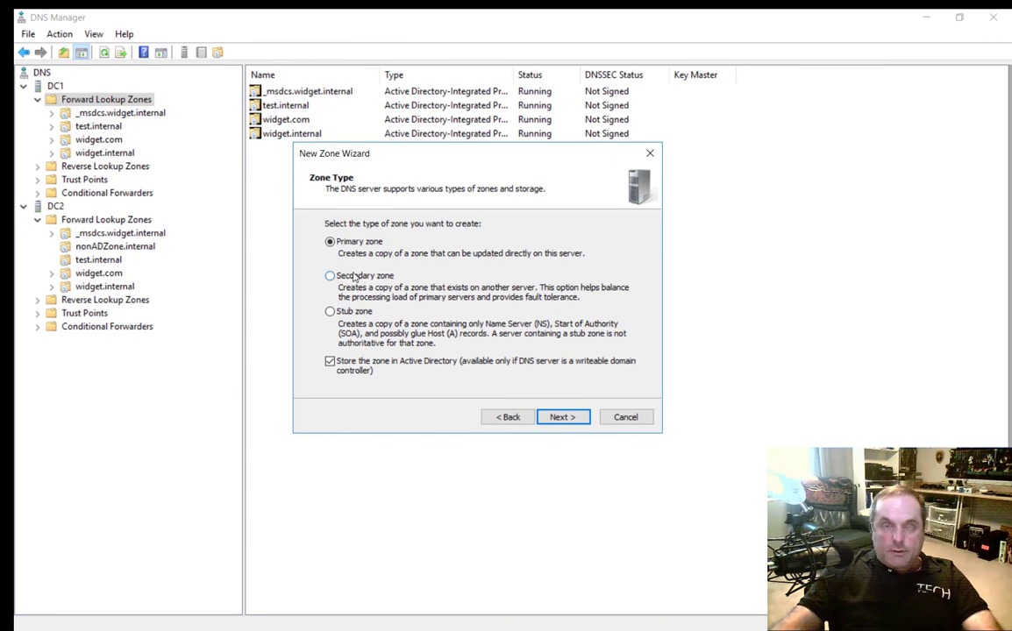
click(357, 278)
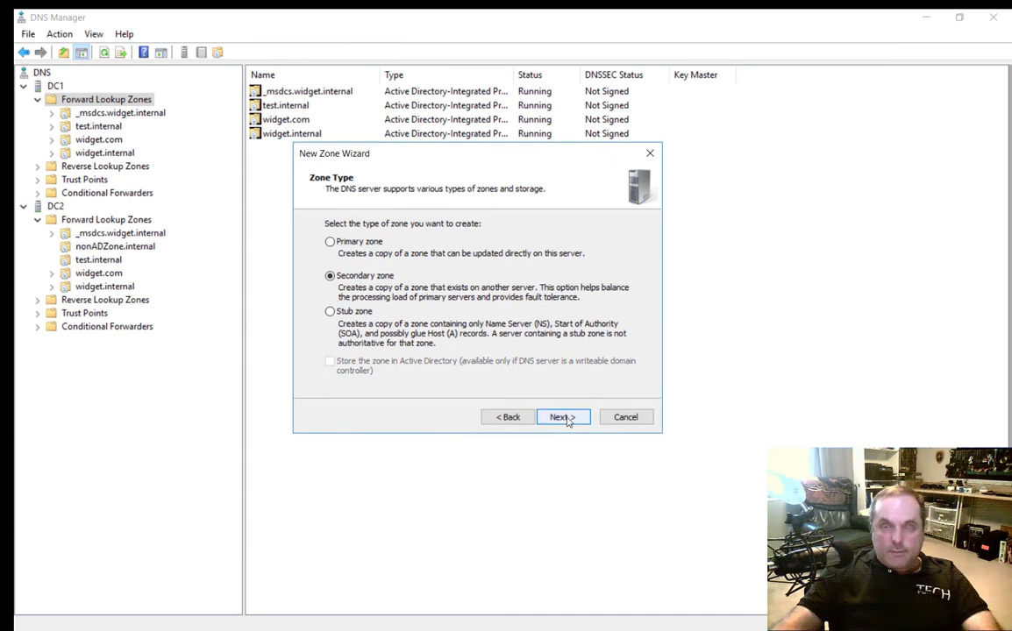
click(564, 417)
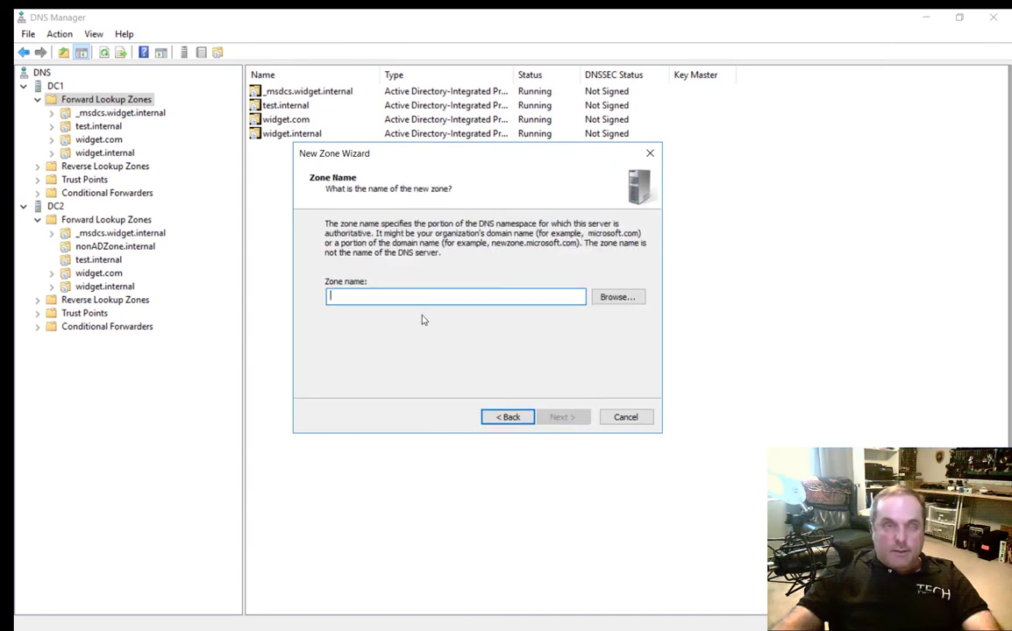
text(non)
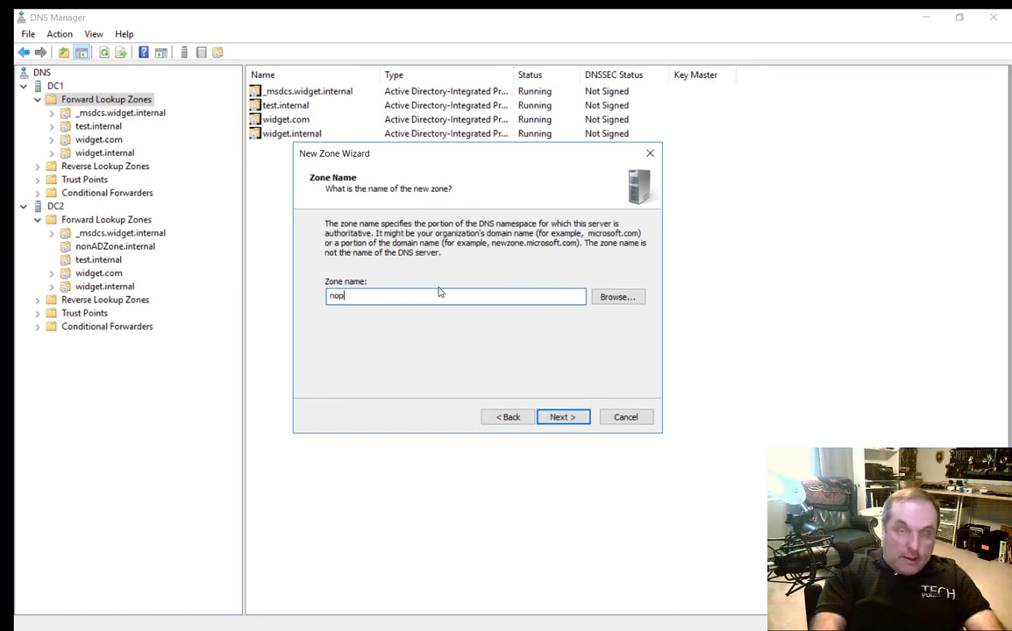
text(o)
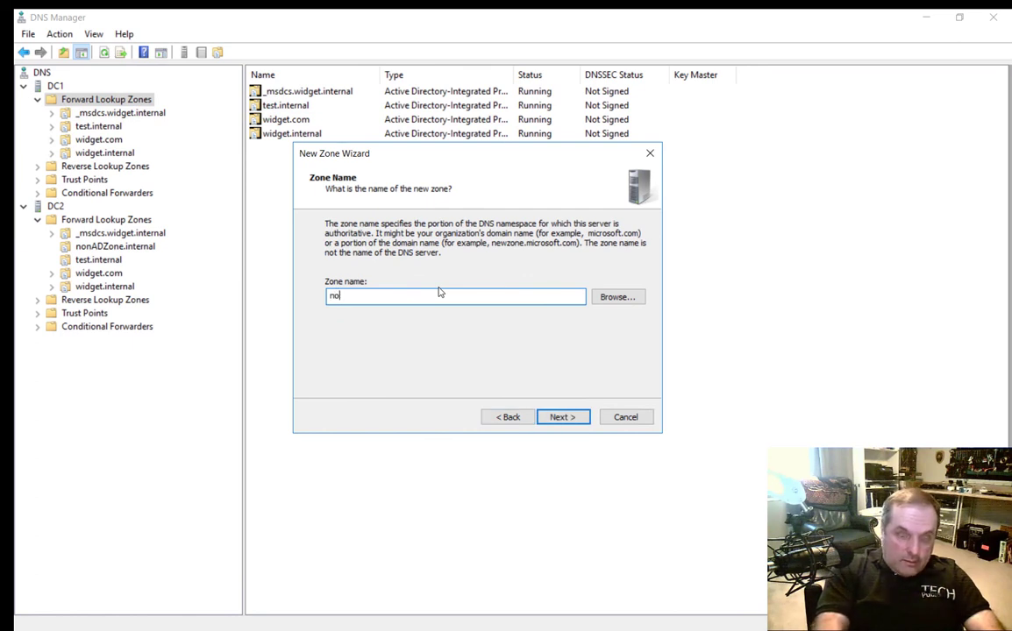
text(nadzon)
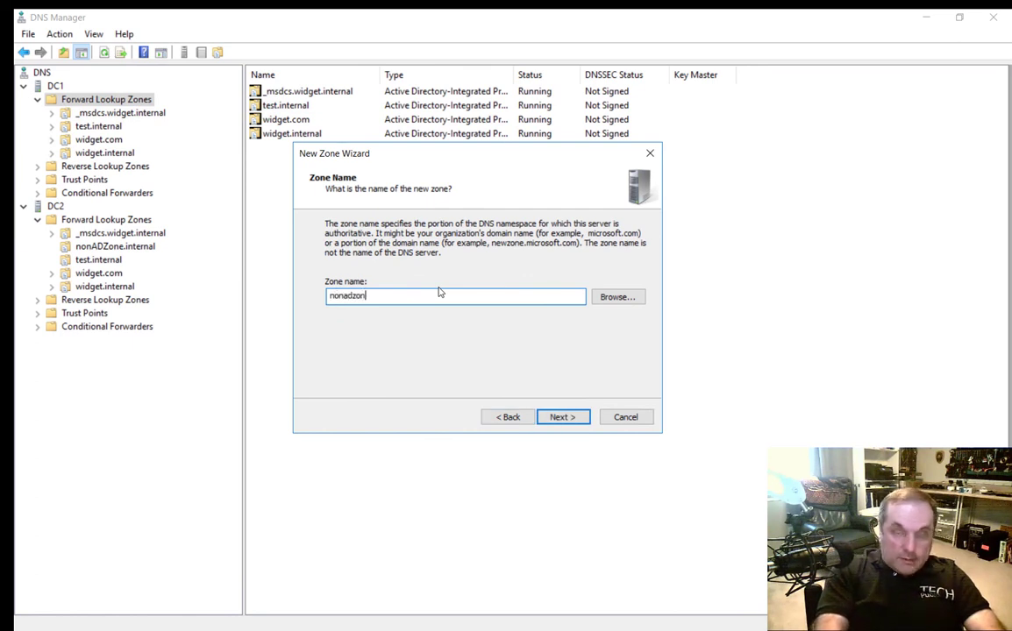
text(e)
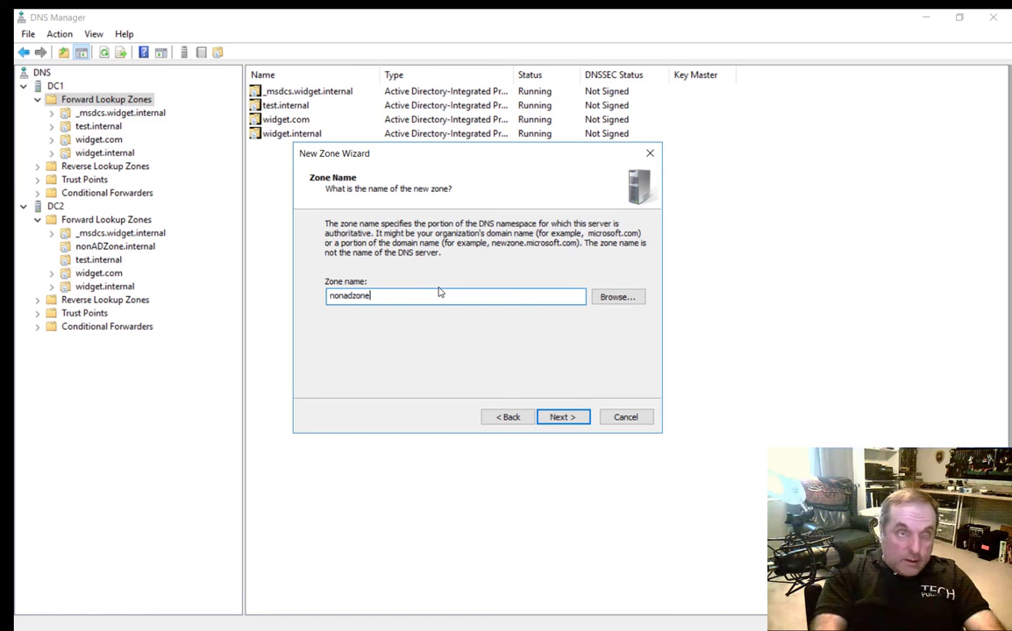
text(.internal)
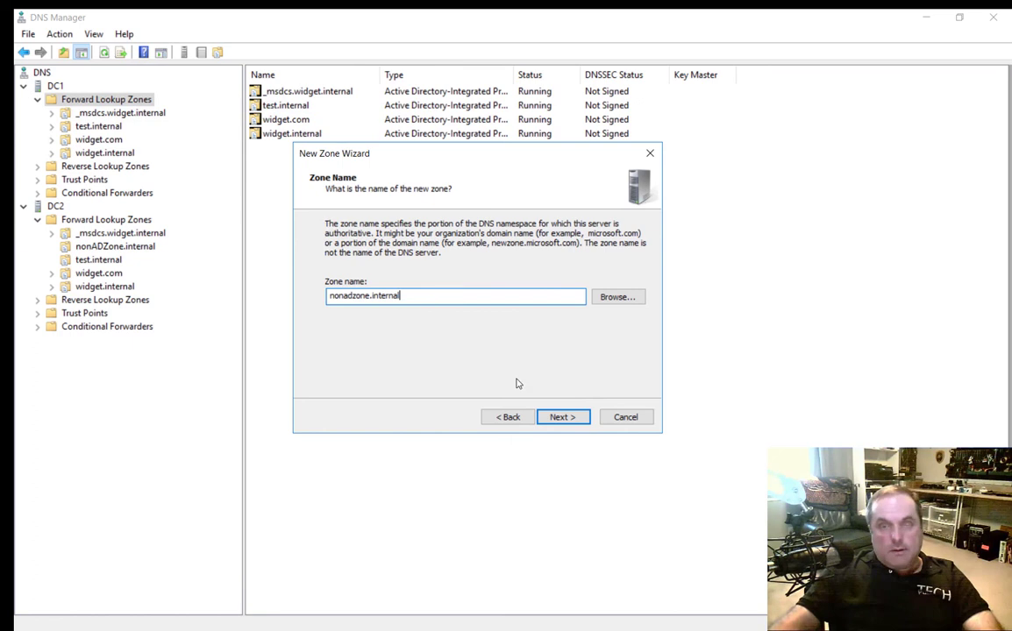
Step: Set 192.168.15.239 (DC2) as the validated master server and finish creating the secondary zone
click(563, 420)
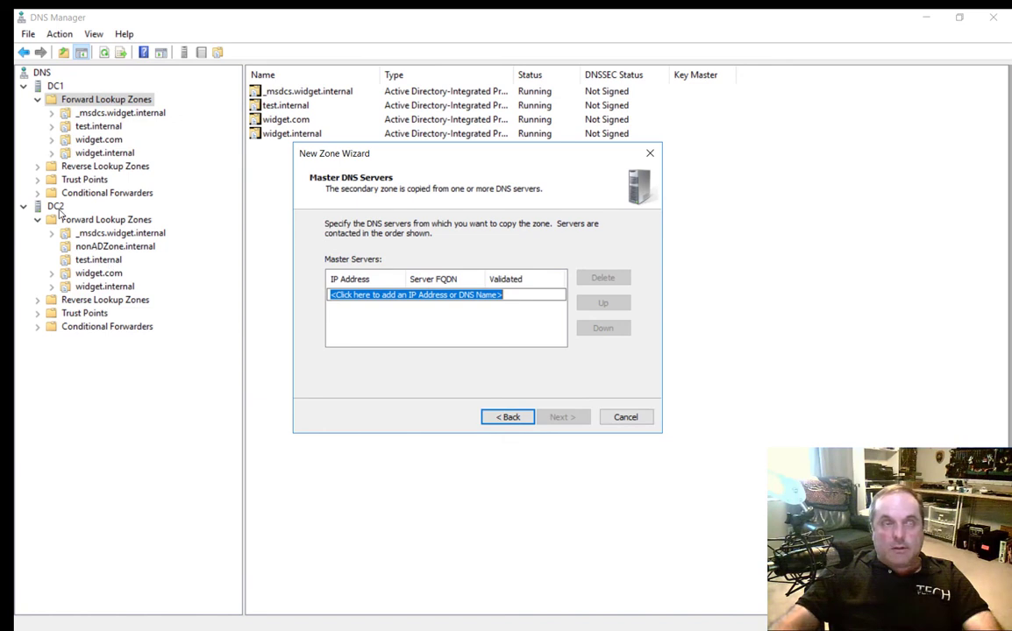
click(441, 298)
text(192.16)
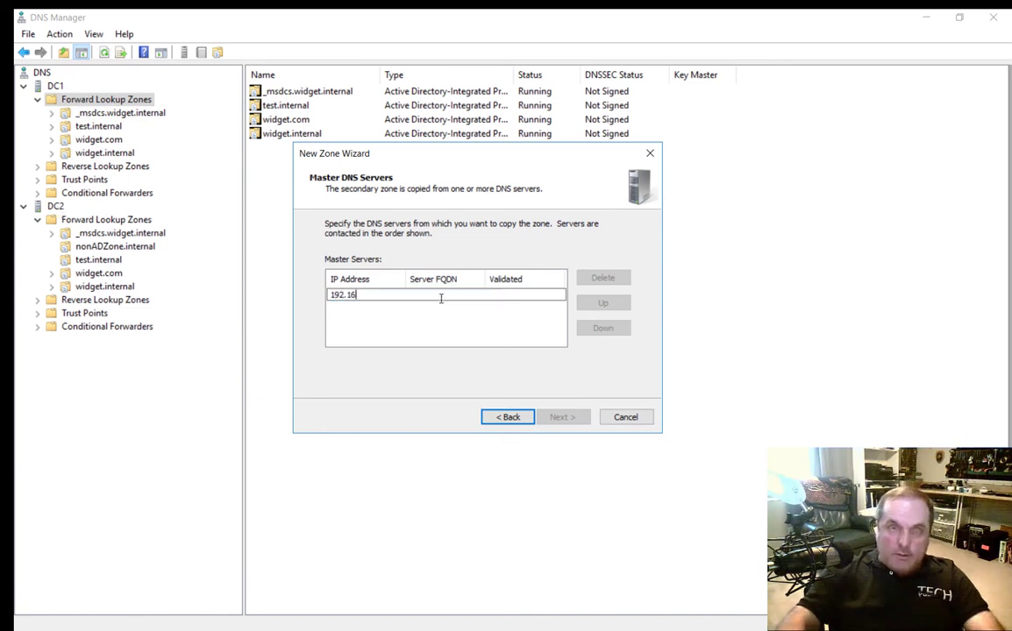
text(8.15.239)
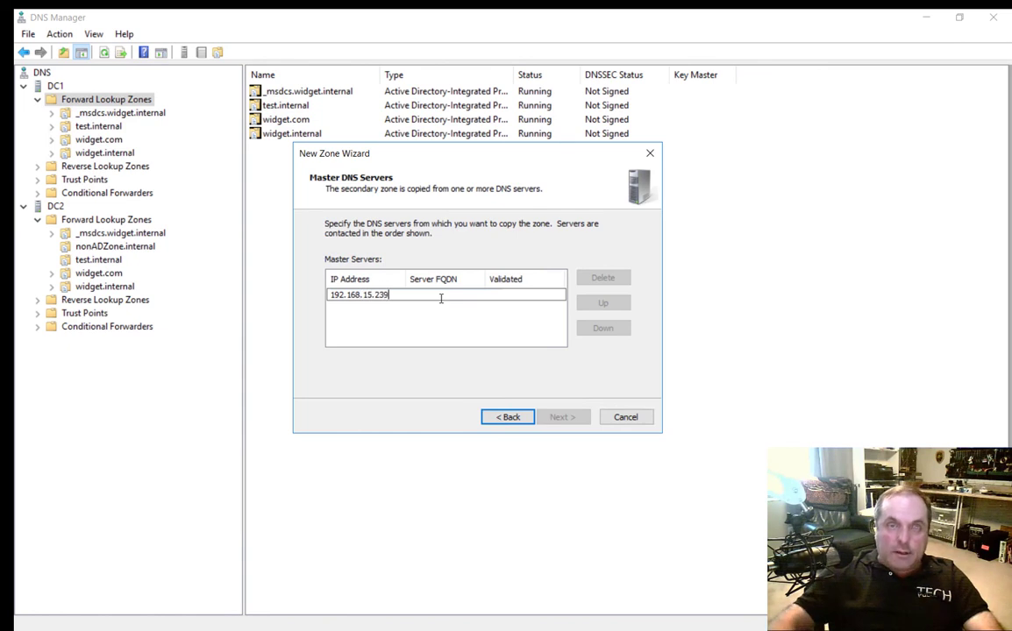
key(Return)
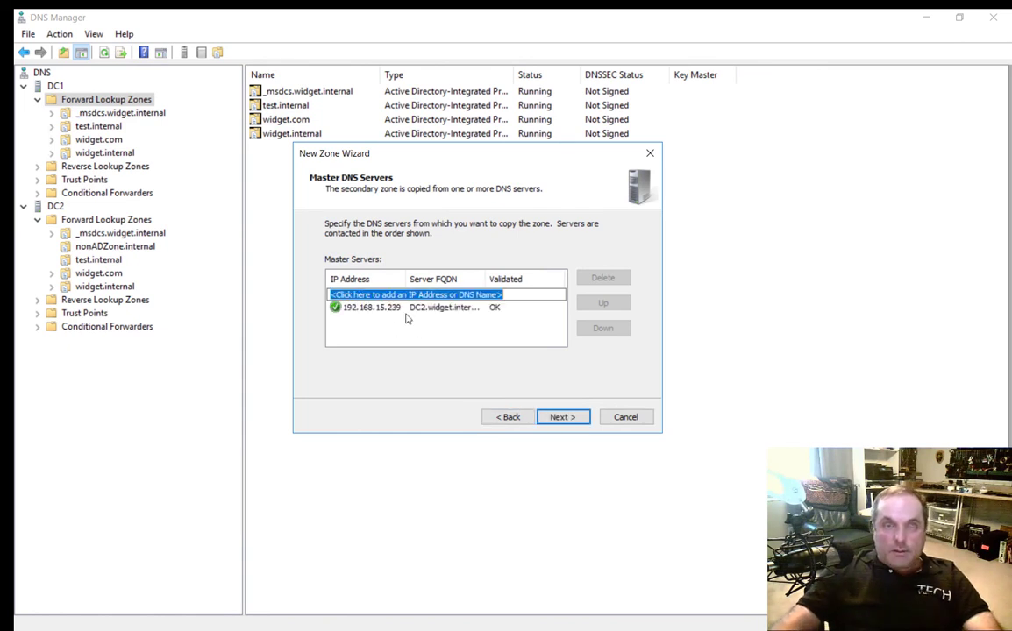
click(560, 422)
click(561, 419)
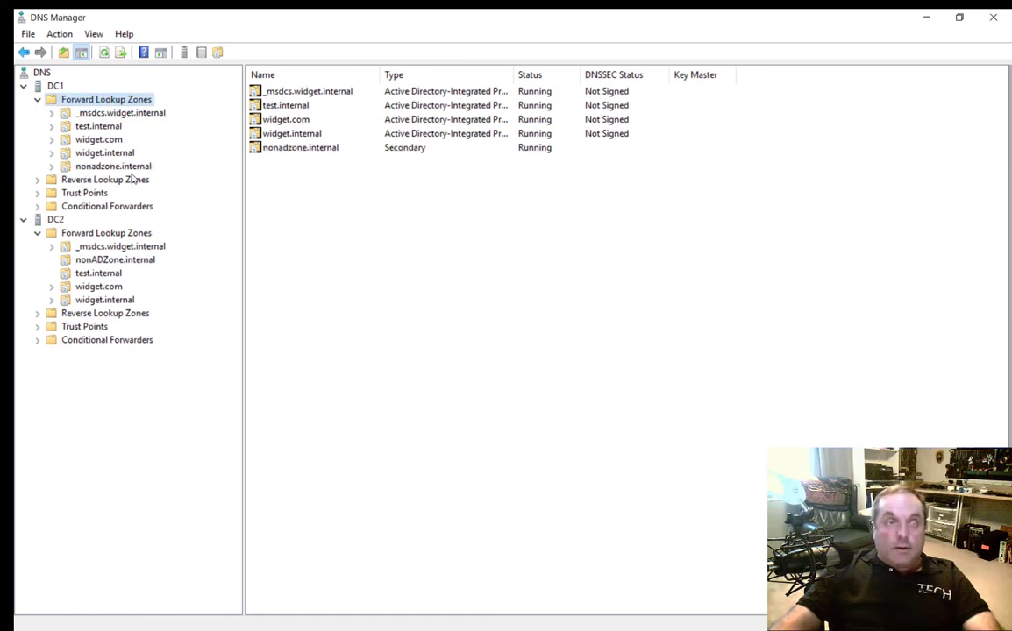
Step: Inspect DC1's transferred nonadzone.internal host and NS records against DC2's nonADZone.internal records
click(106, 168)
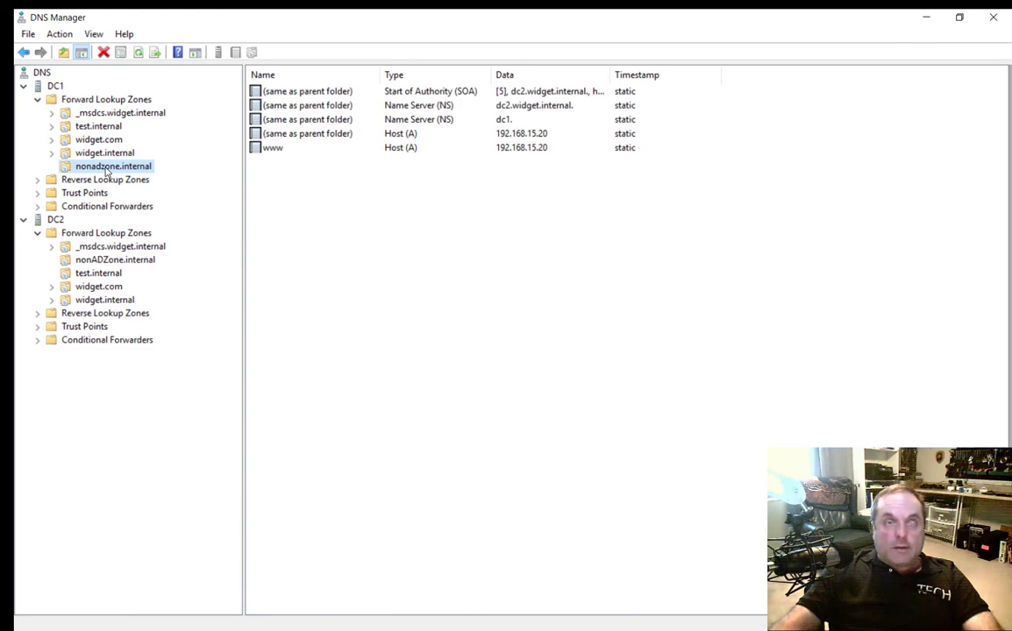
click(279, 153)
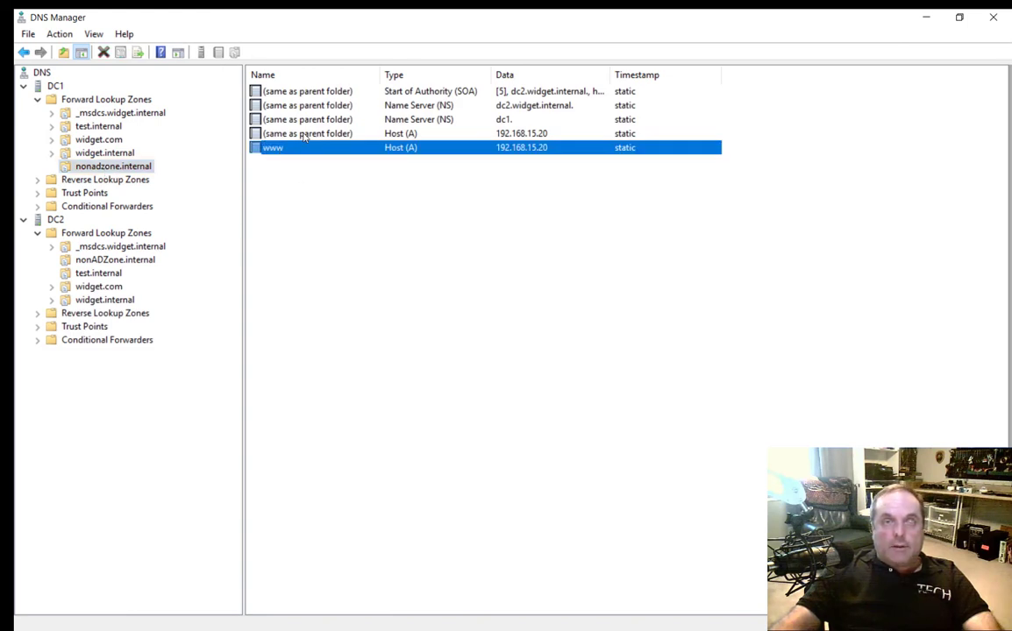
click(304, 135)
click(303, 120)
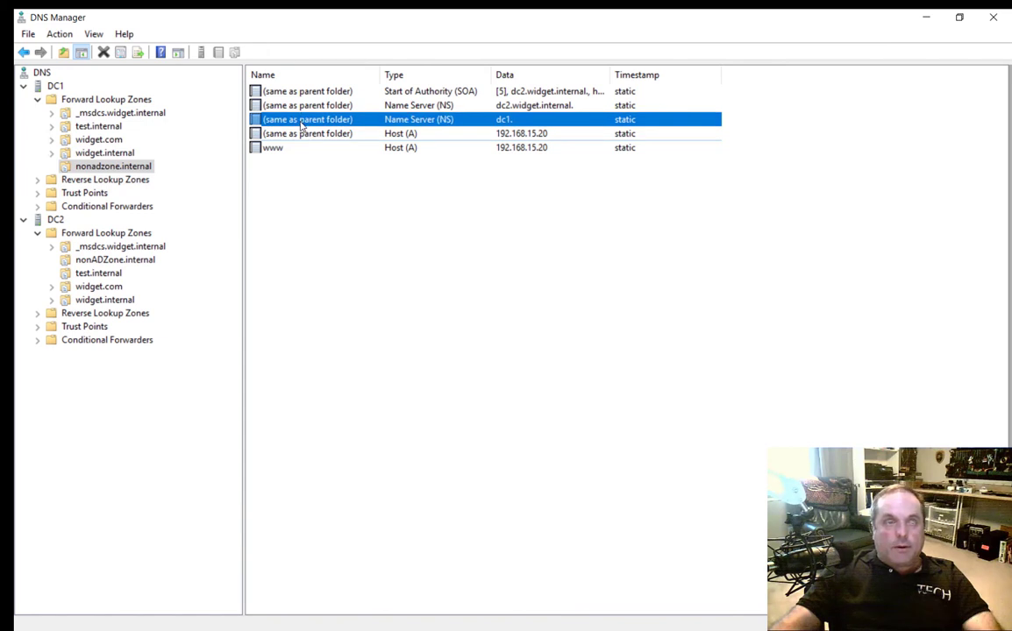
click(125, 262)
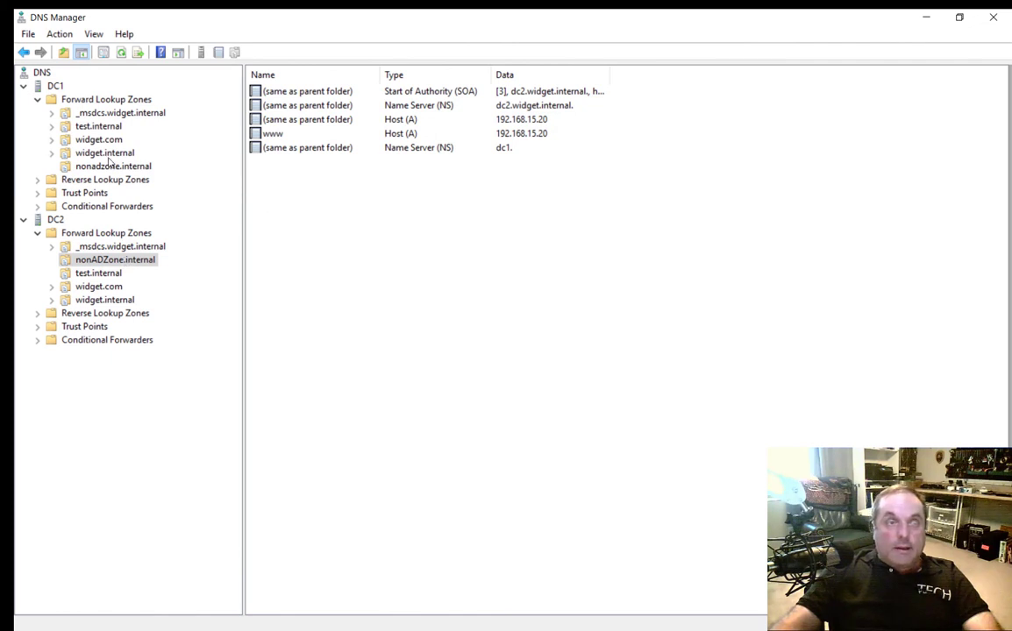
click(118, 168)
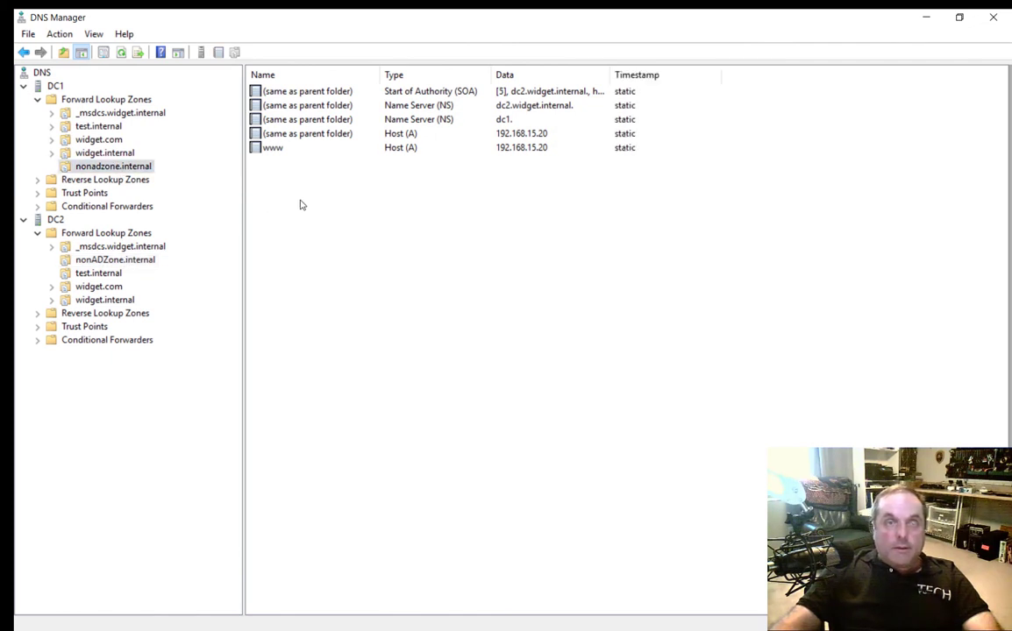